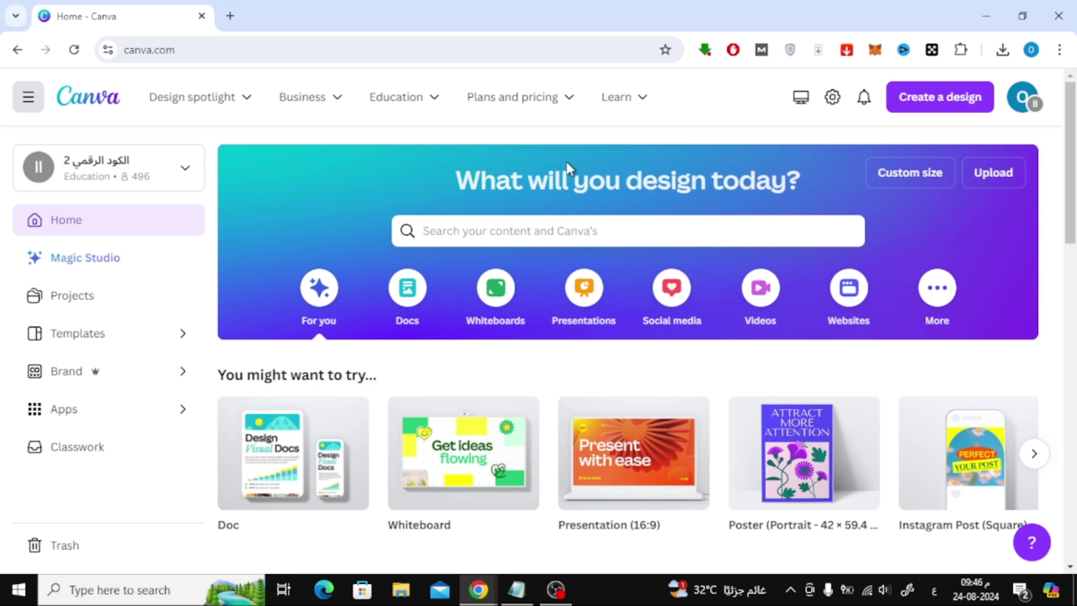
Import the industry 4.0-Revolution-PowerPoint-Templates file from the Downloads folder
click(909, 97)
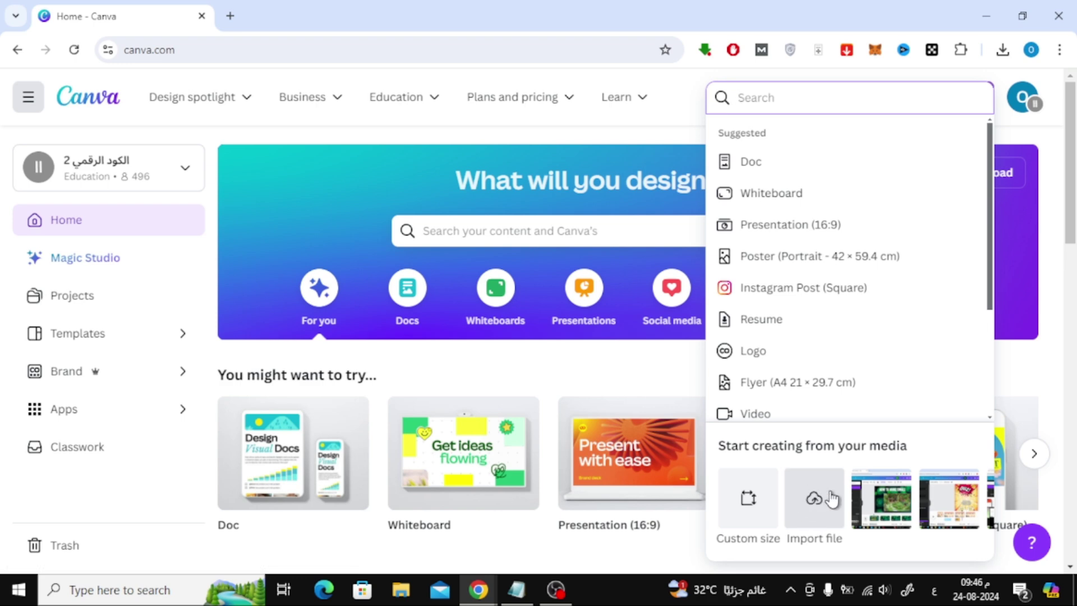
click(830, 498)
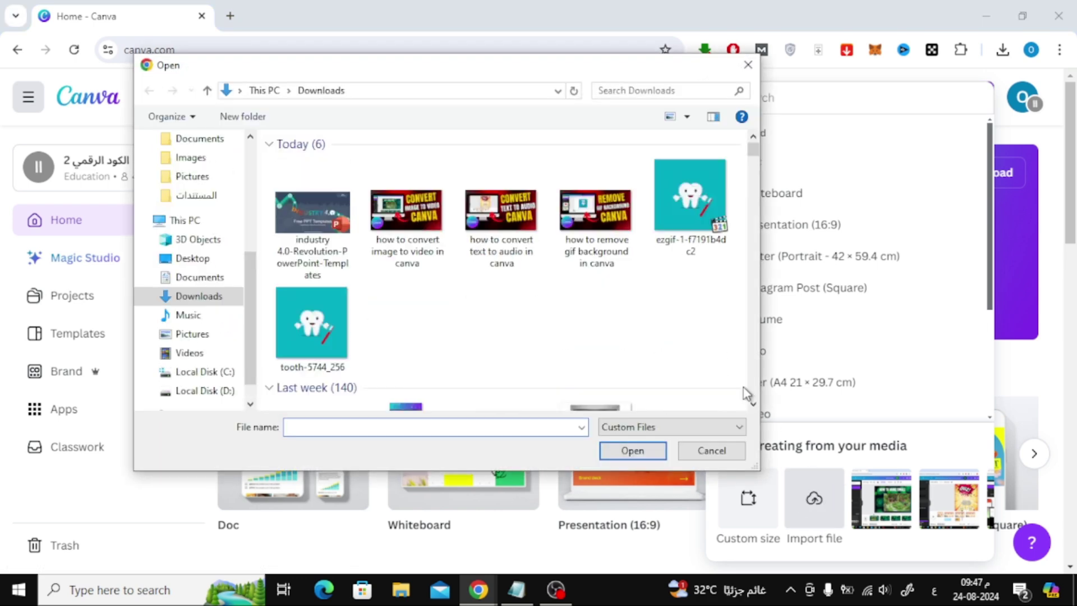
click(329, 240)
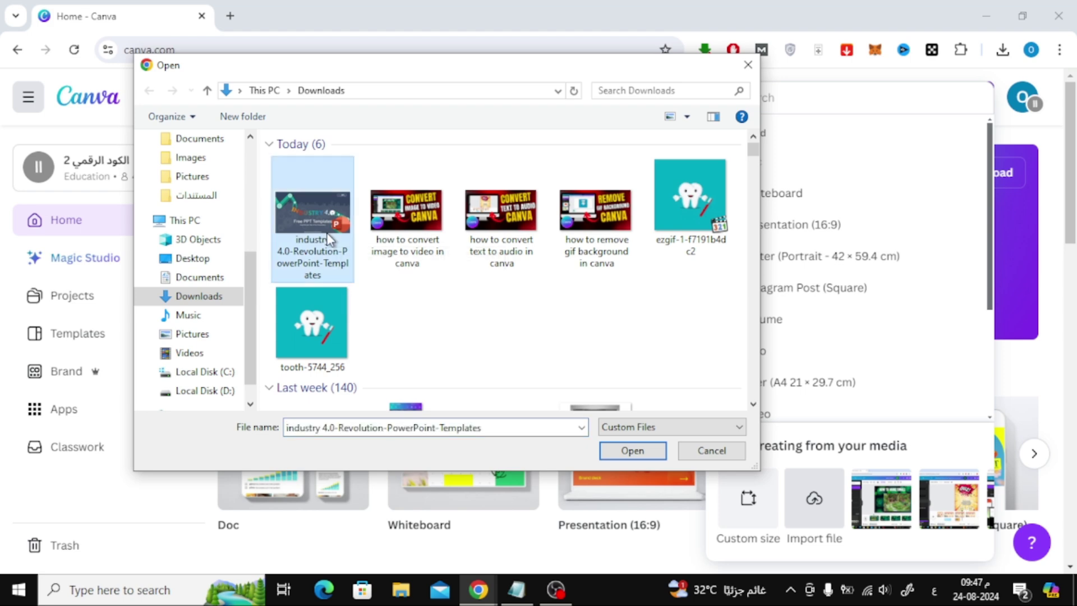
click(632, 451)
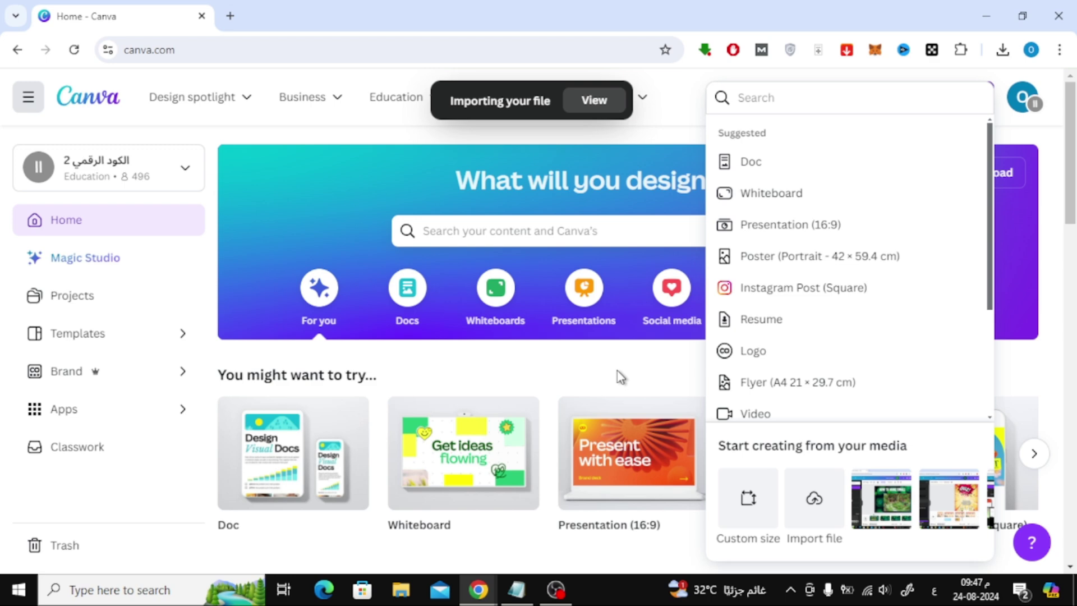
Dismiss the suggestions and open the imported 48-page Industry 4.0 deck from Recent designs
click(297, 359)
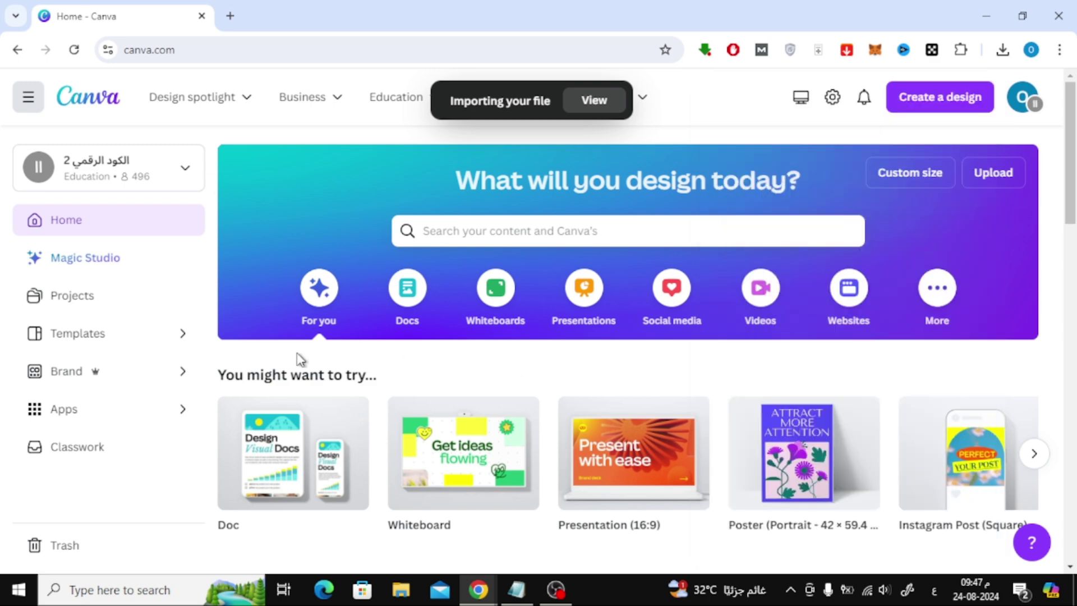
scroll(390, 360, down, 3)
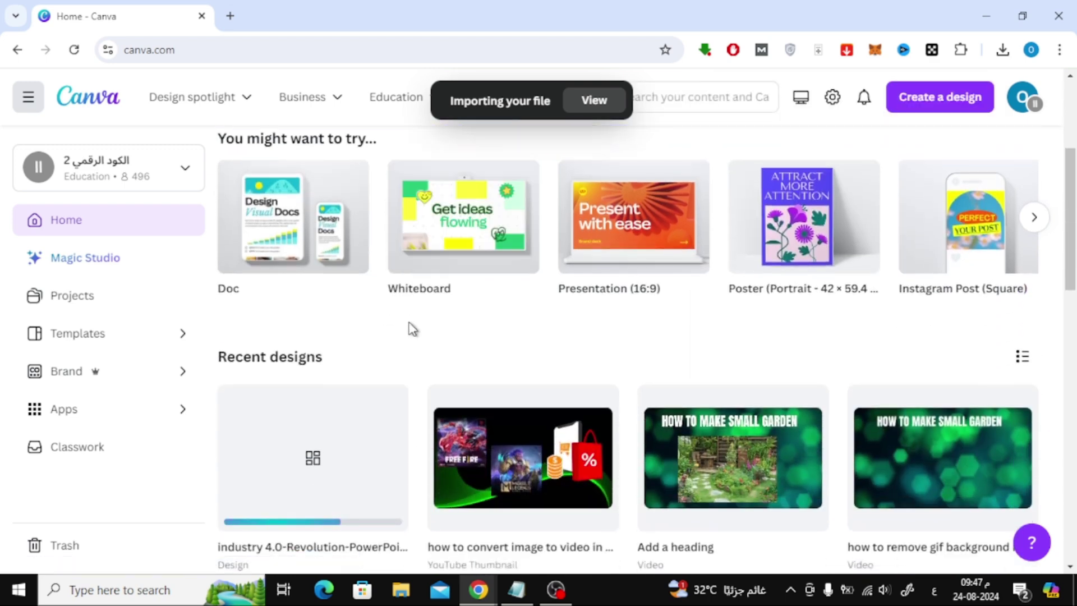
scroll(412, 328, down, 1)
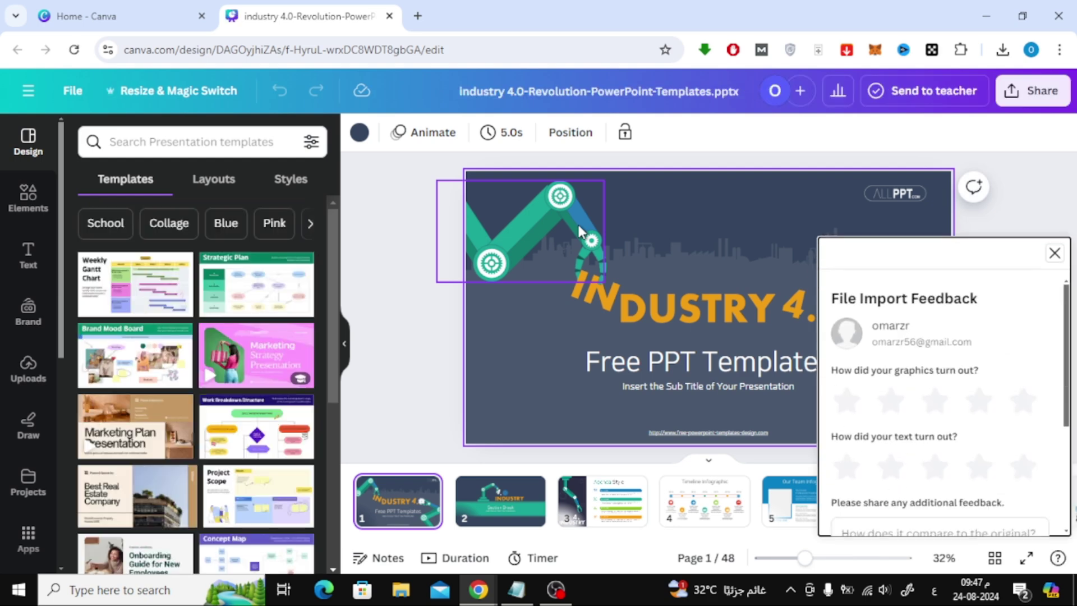
Close the import feedback popup and show page animation styles for the title slide
click(1053, 254)
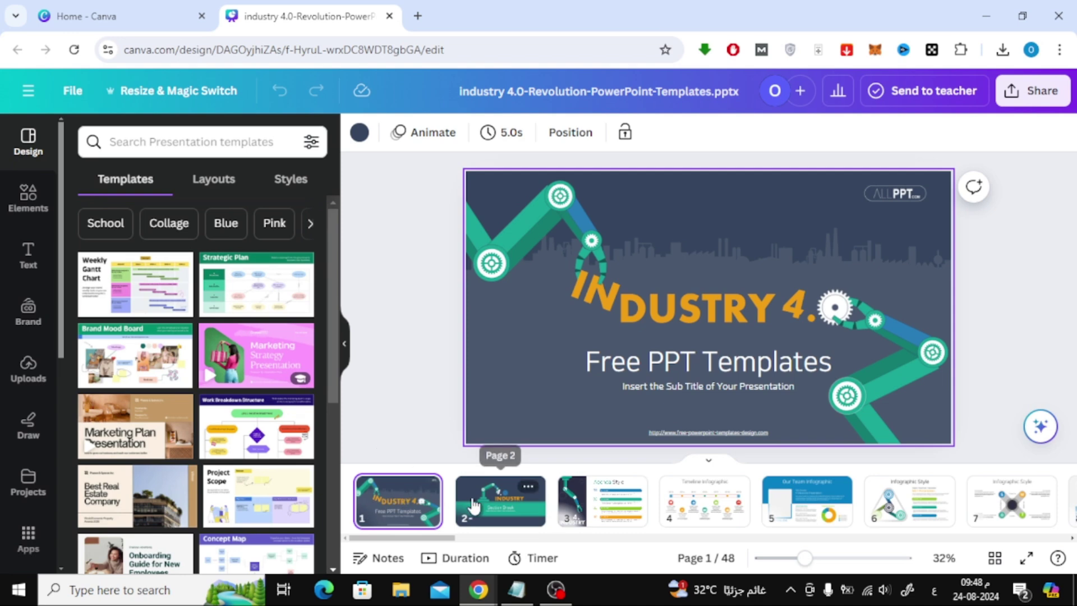
click(474, 505)
click(398, 505)
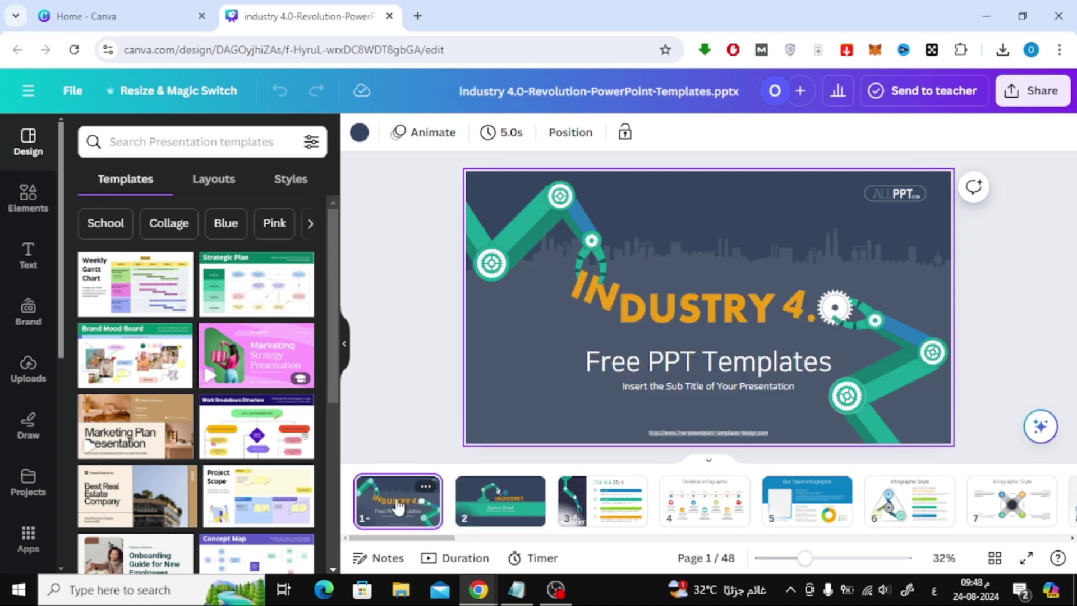
click(412, 135)
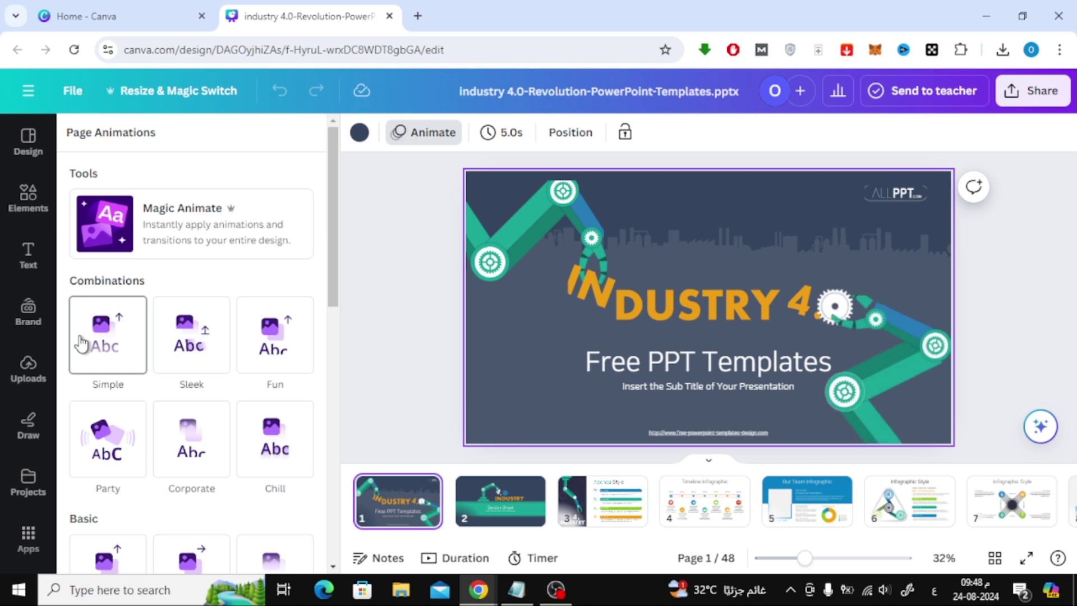
Apply the Simple page animation to all pages, then play the deck with timed durations
click(99, 342)
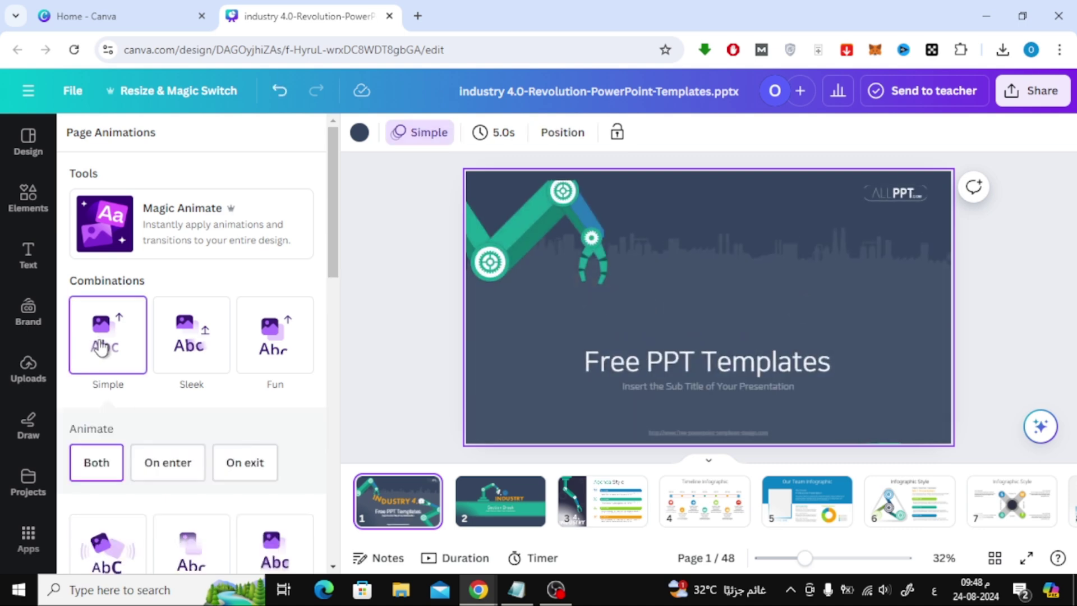
scroll(287, 429, down, 1)
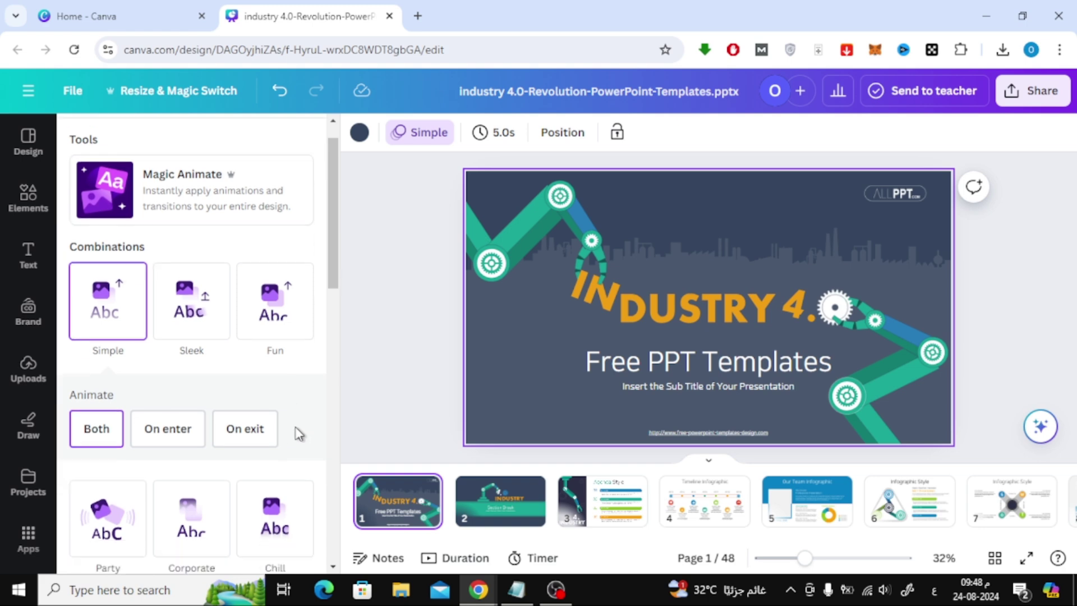
scroll(295, 432, down, 5)
scroll(295, 432, down, 3)
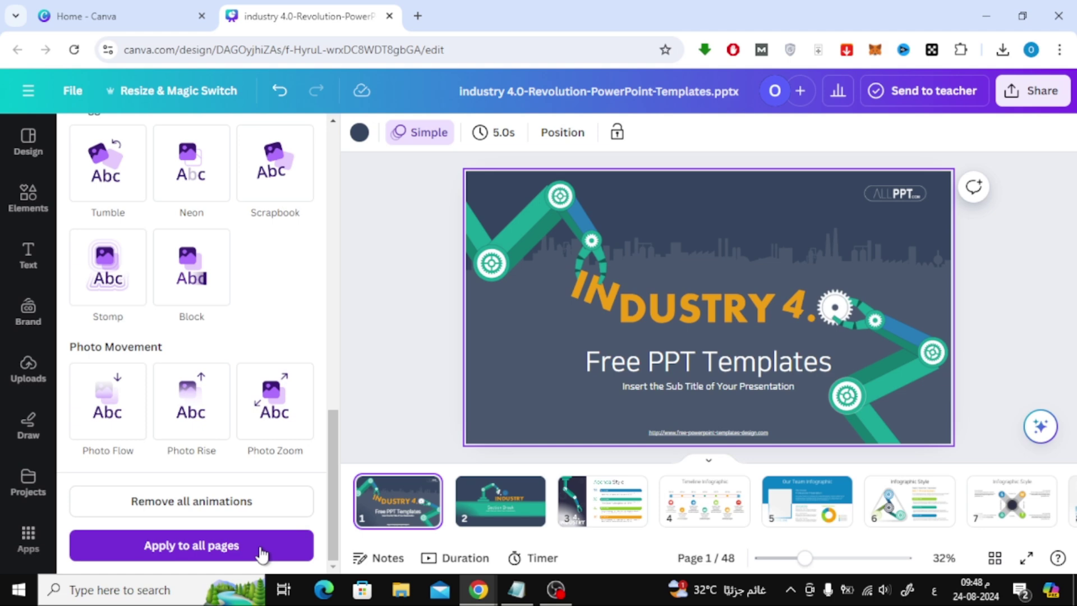
click(261, 548)
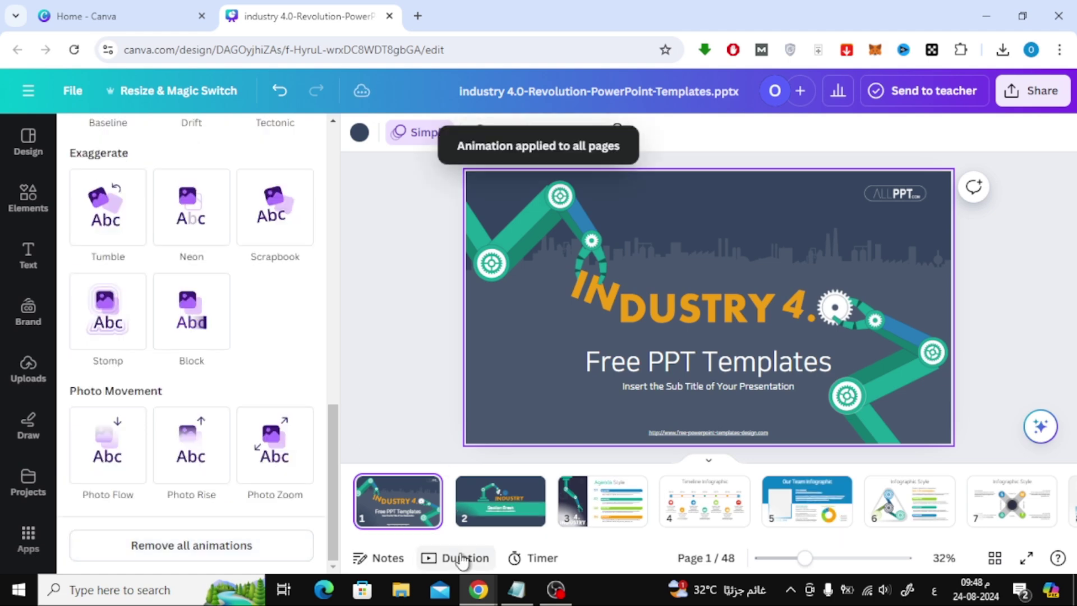
click(458, 558)
click(378, 500)
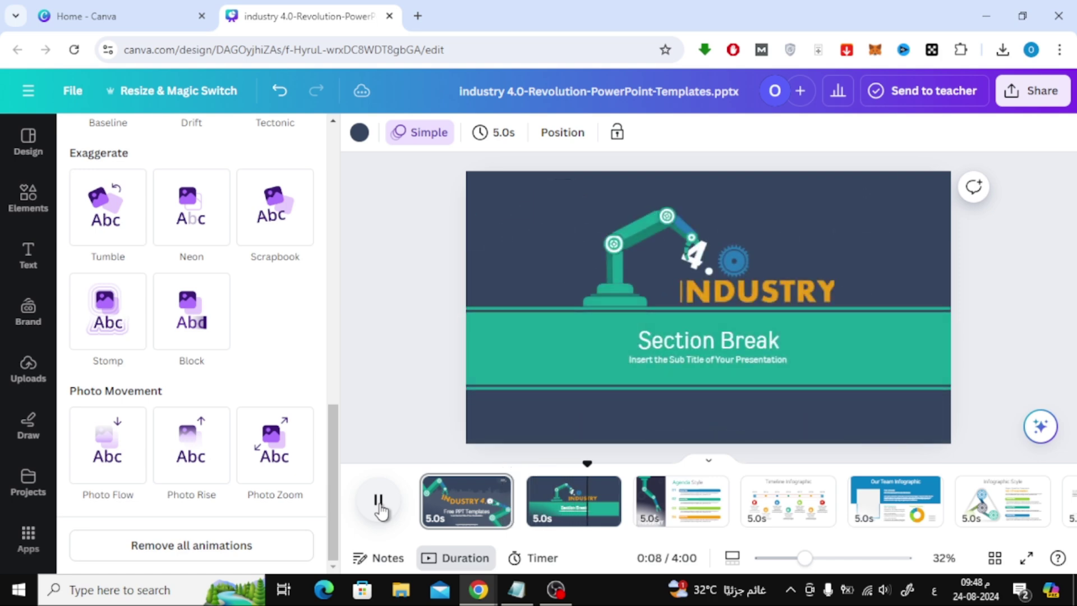
Stop the preview and give the left robot-arm image and gear a Pan animation
click(380, 505)
click(519, 214)
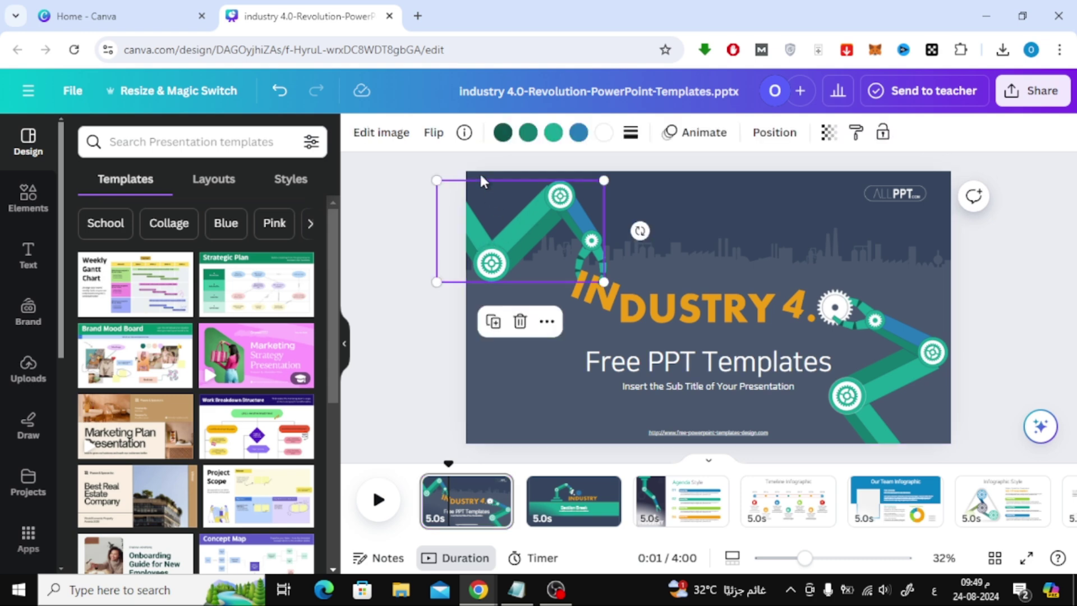
click(696, 134)
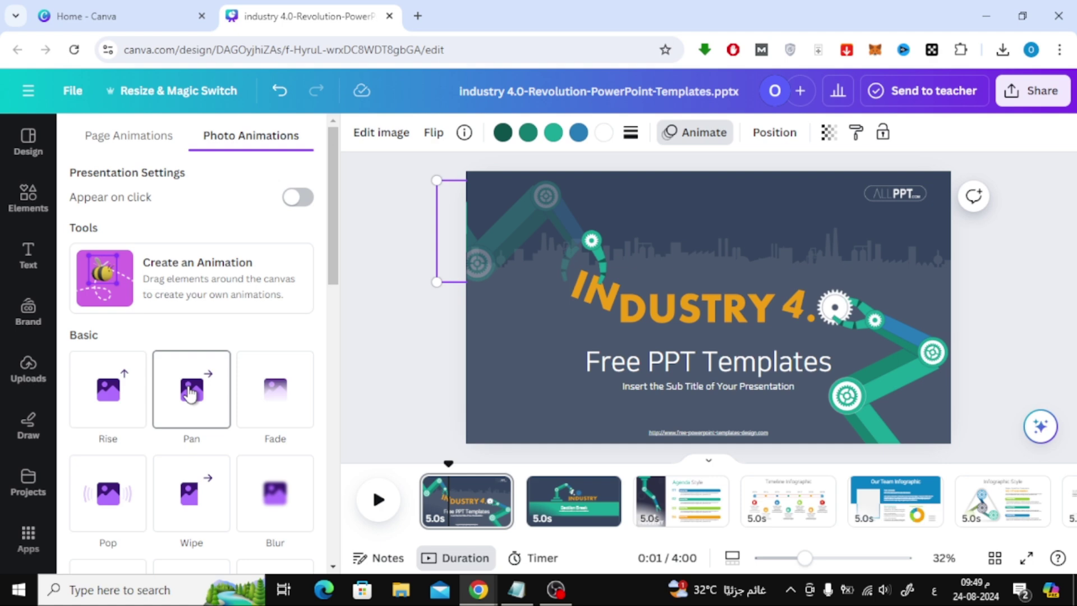
click(592, 247)
shift+click(539, 244)
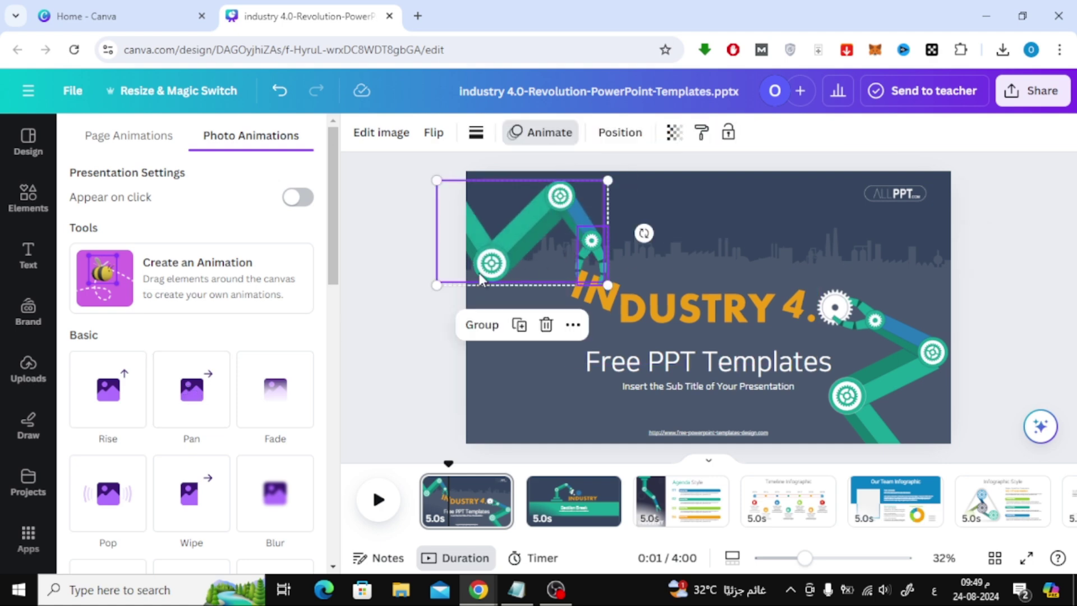
click(185, 389)
Animate the INDUSTRY title with Rise and the right robot arm with Wipe
click(670, 315)
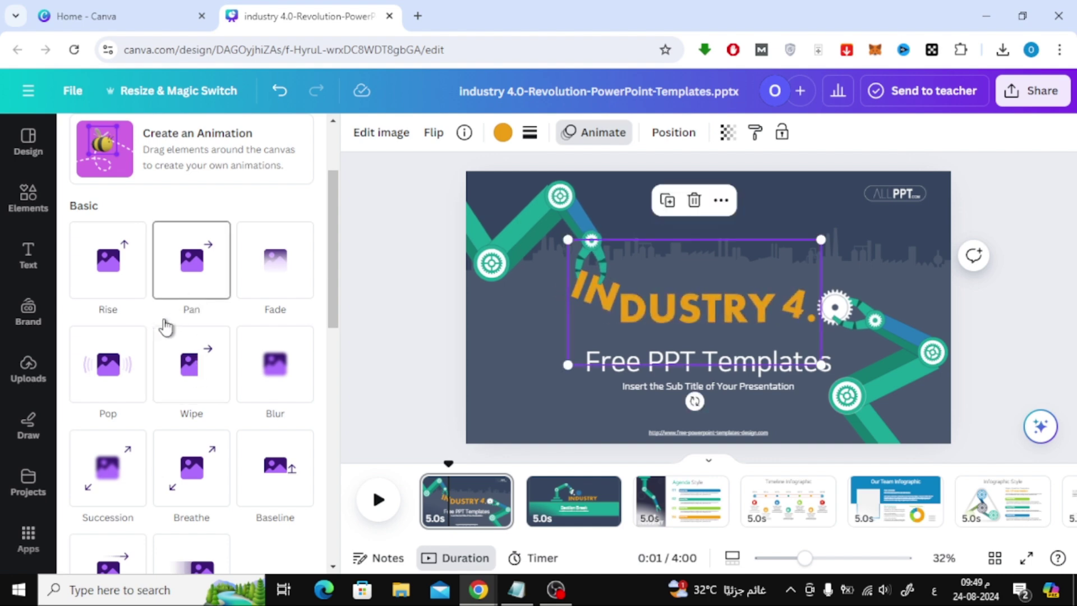
click(115, 288)
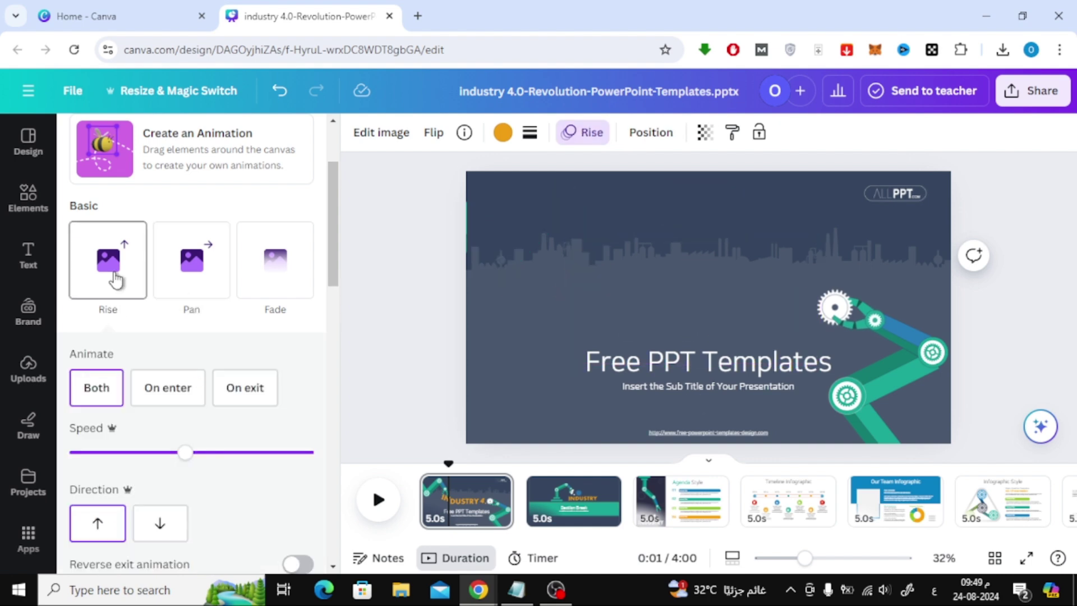
click(870, 320)
click(833, 308)
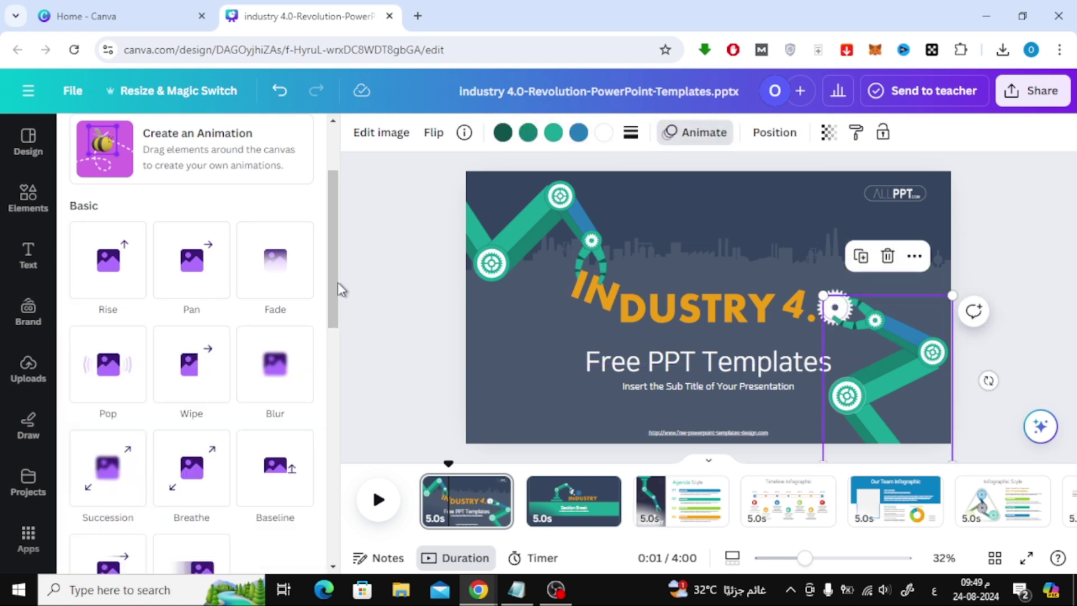
click(166, 378)
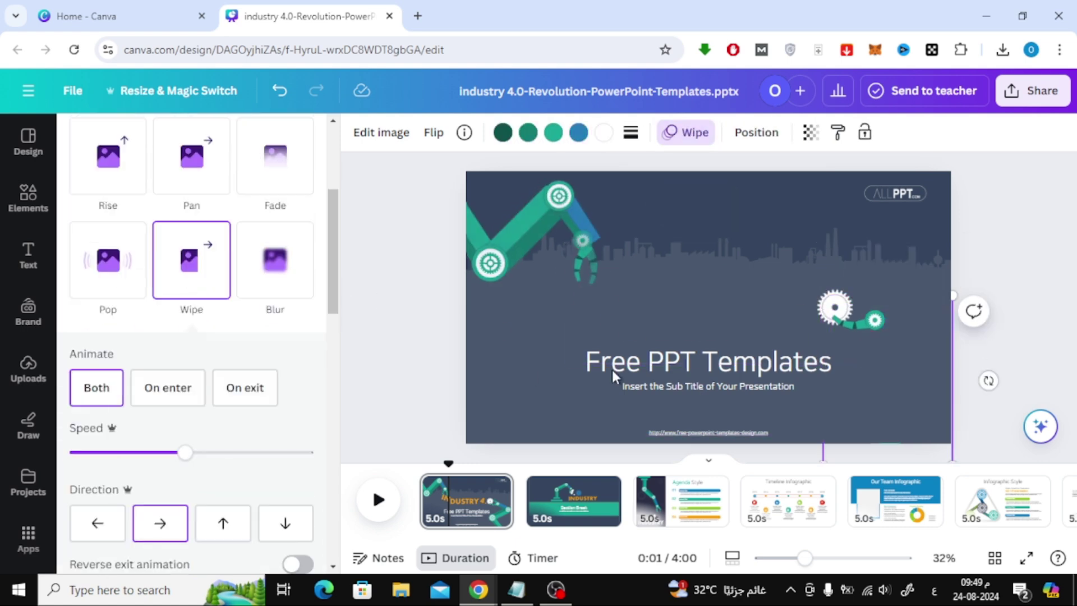
Give the Free PPT Templates heading Breathe and the subtitle Wipe, then replay the deck
click(690, 367)
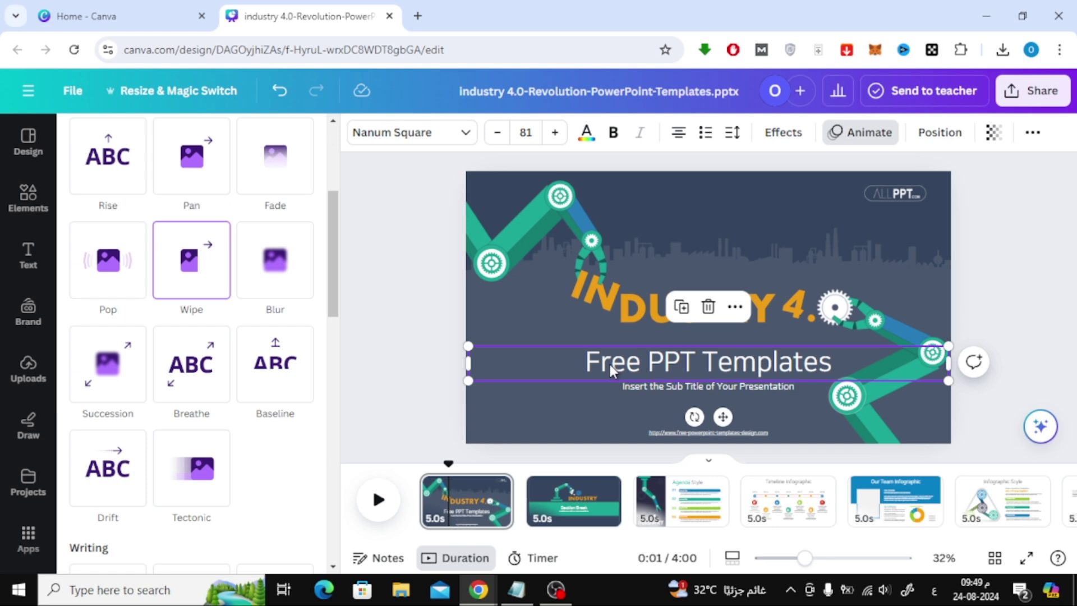
click(189, 375)
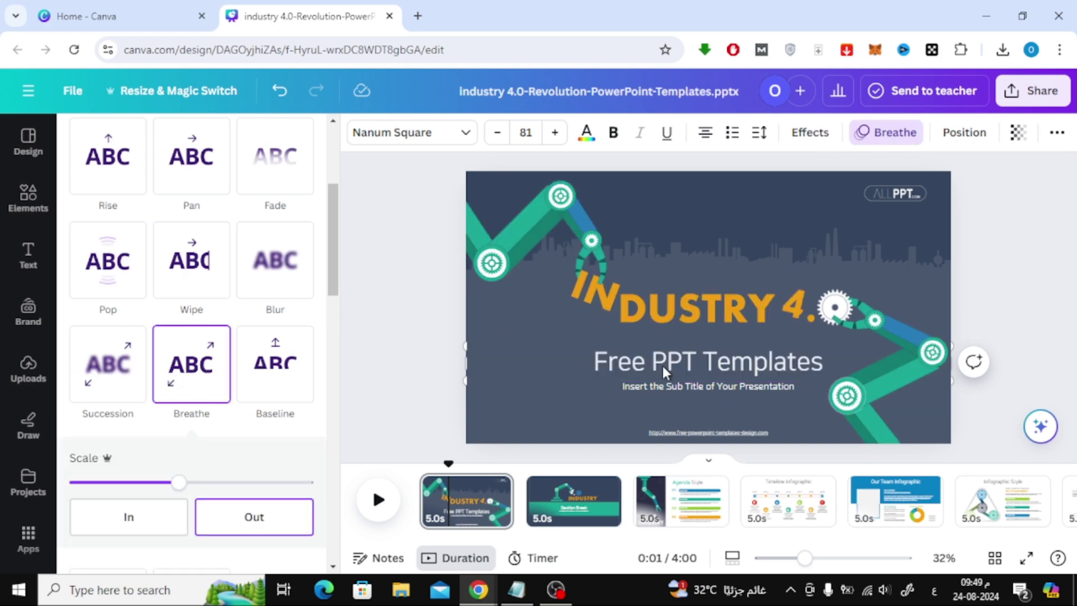
click(683, 394)
click(205, 279)
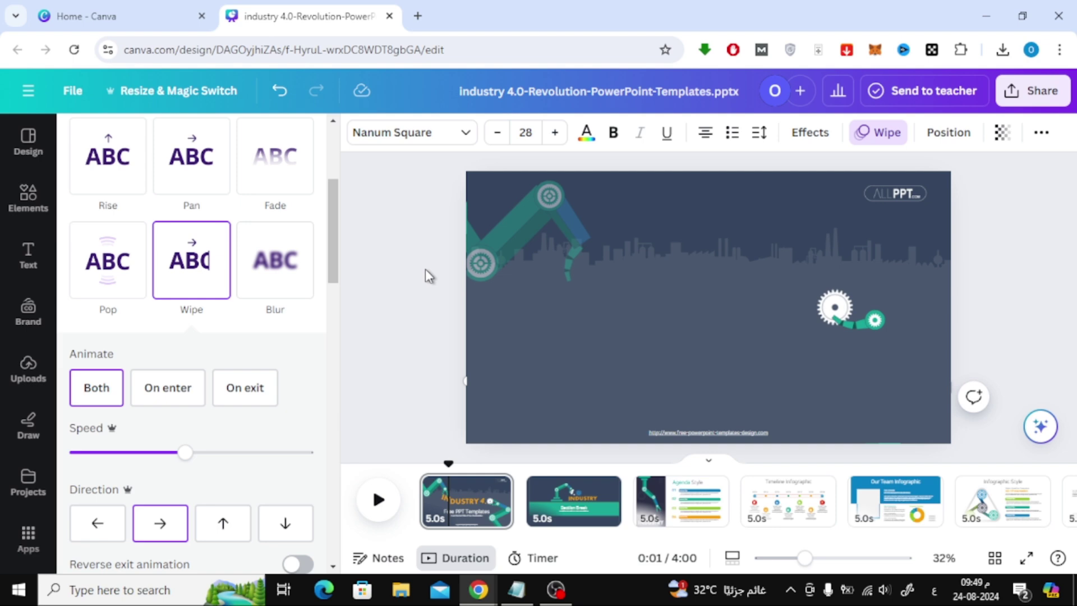
click(378, 499)
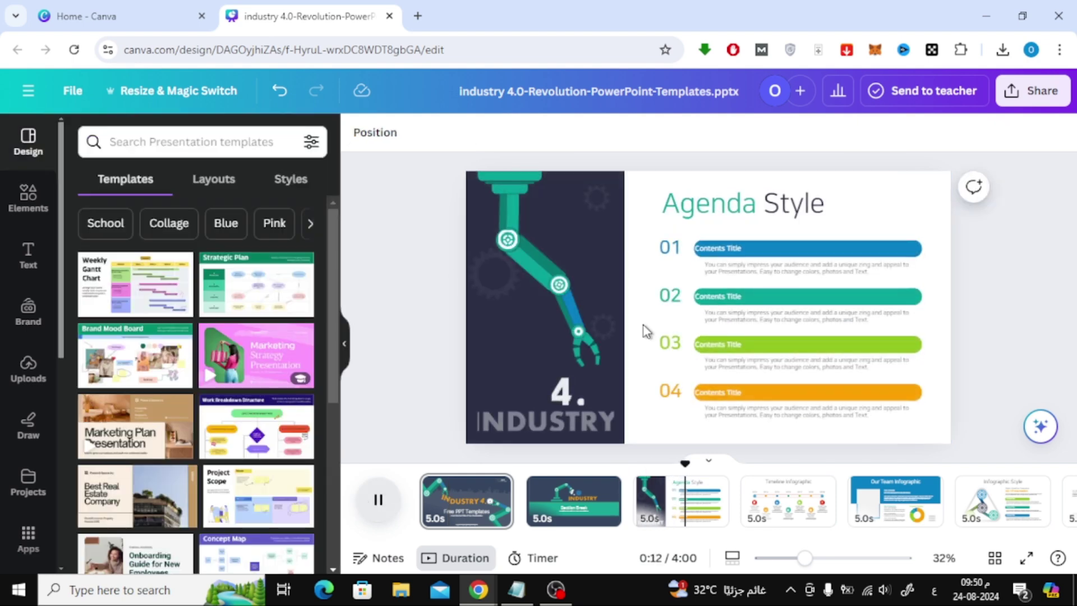
Pause playback and download all 48 pages as a 1080p MP4 video
key(space)
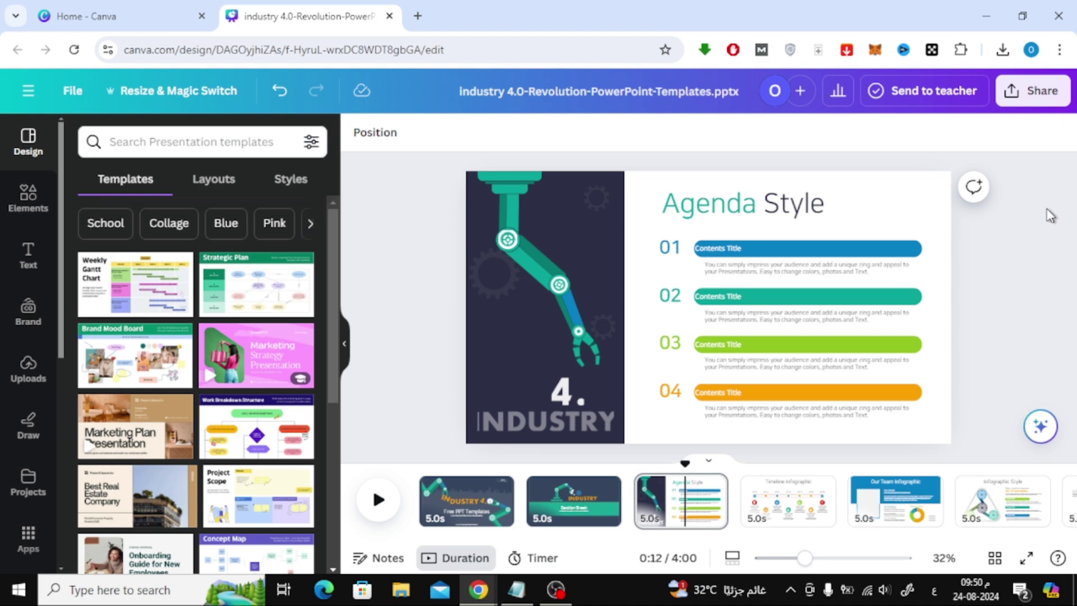
click(1033, 90)
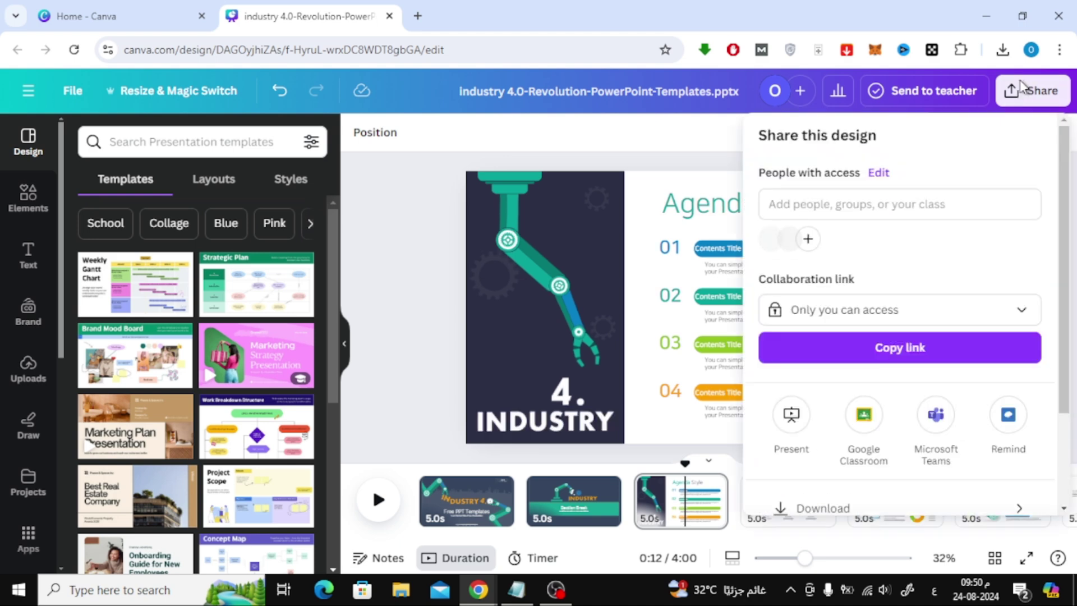
scroll(947, 244, down, 1)
scroll(942, 312, down, 1)
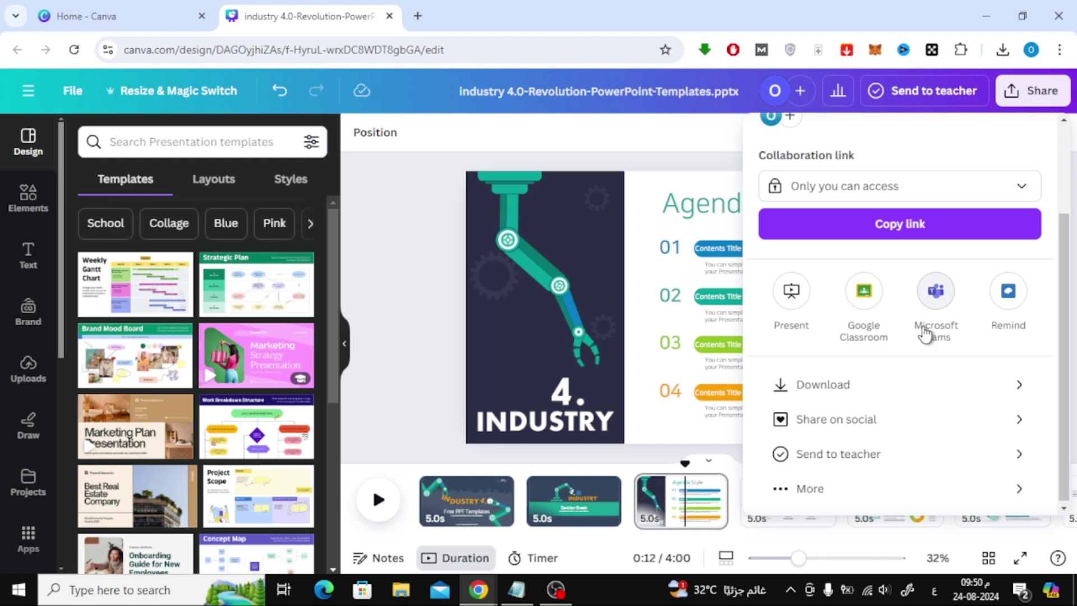
click(914, 389)
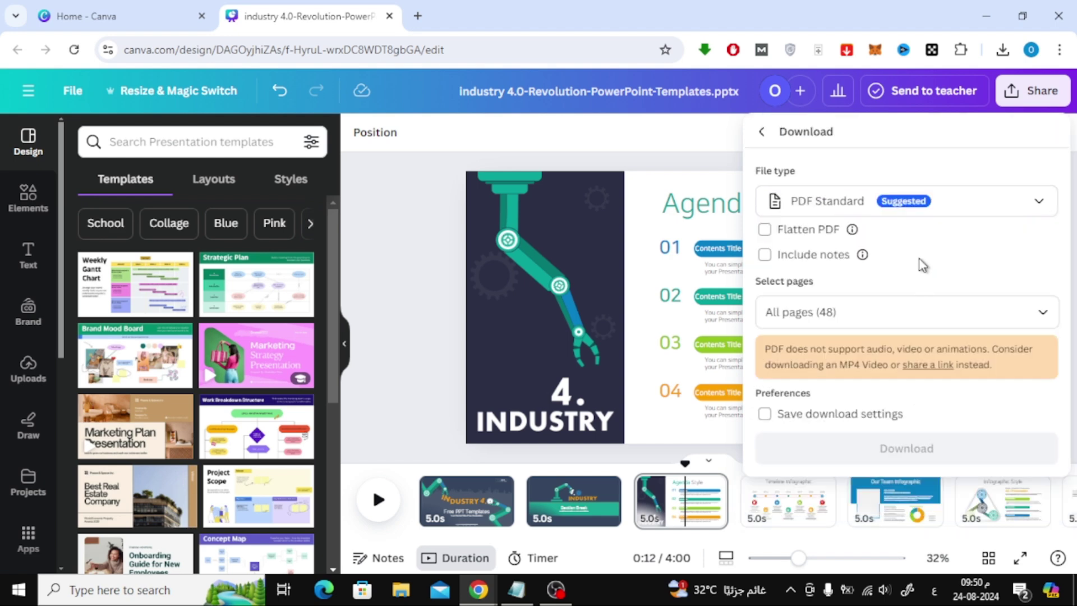
click(843, 210)
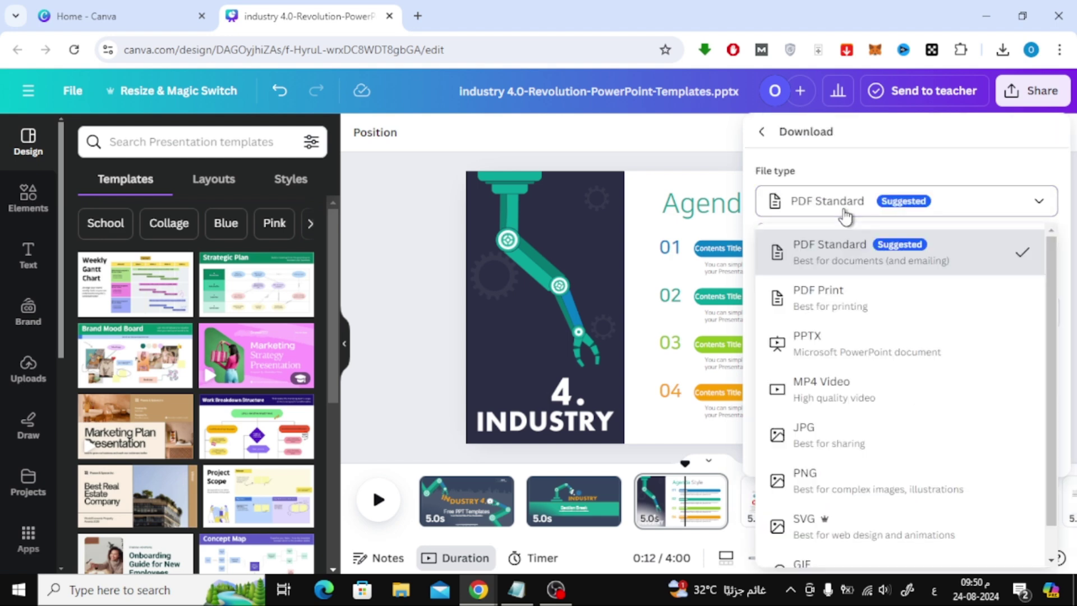
scroll(841, 309, down, 1)
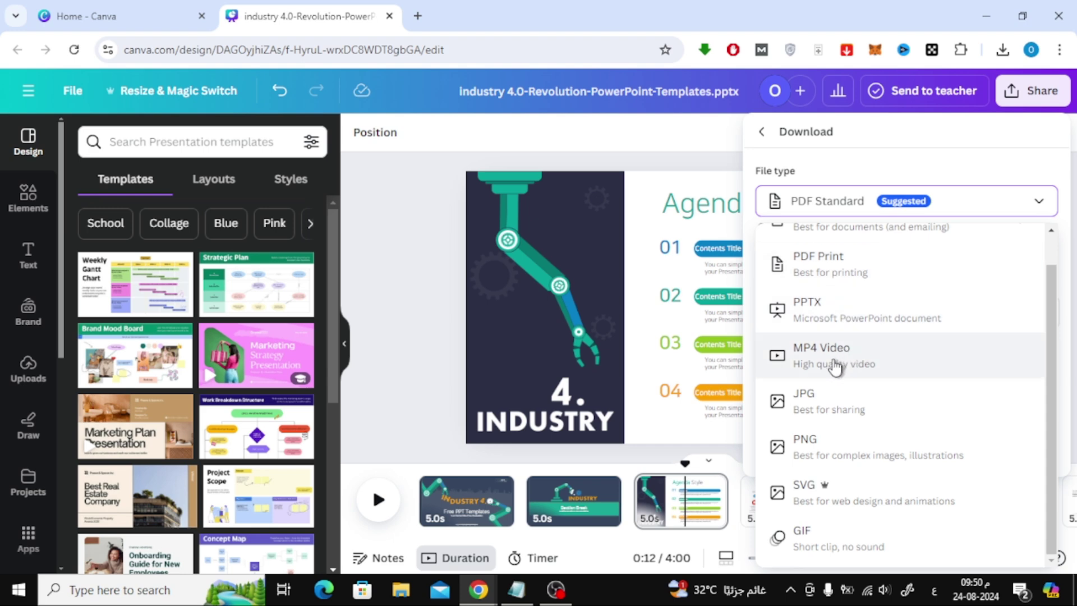
click(926, 363)
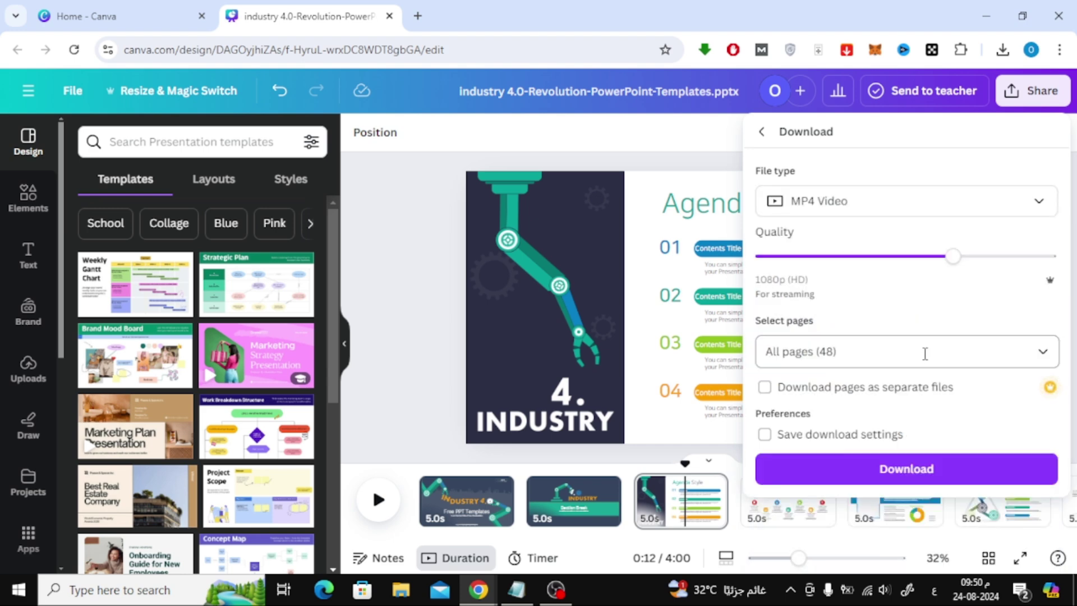
click(841, 471)
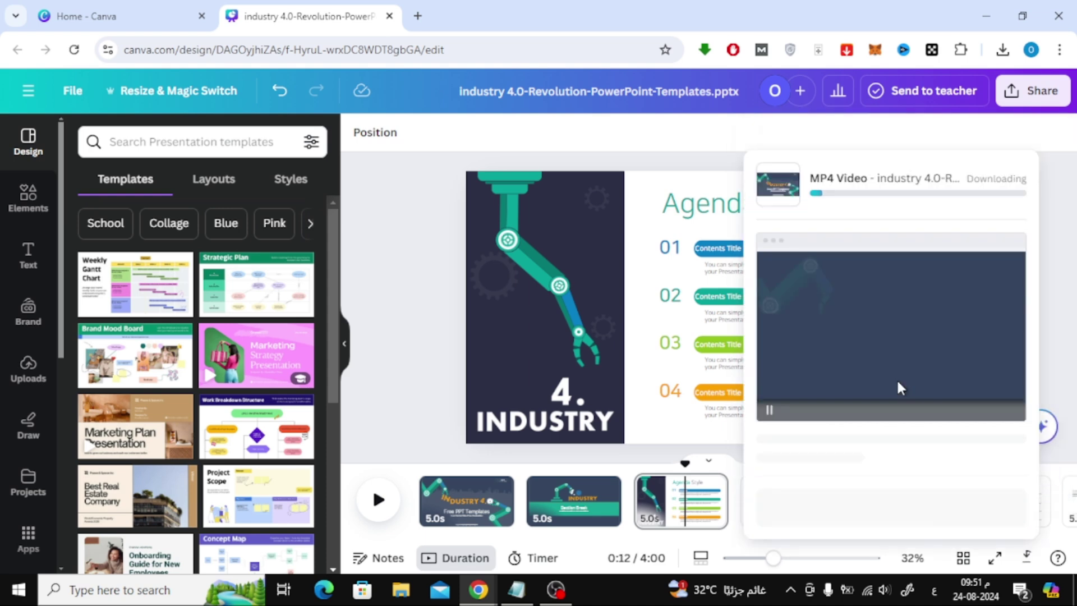